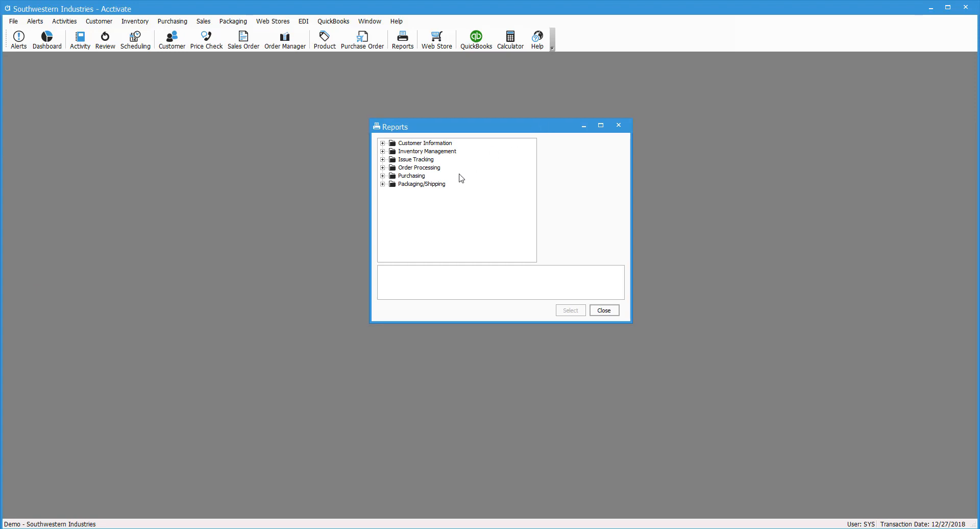
# Open the selection criteria for the Open Orders report from the Orders group of the Order Processing reports
pyautogui.click(382, 167)
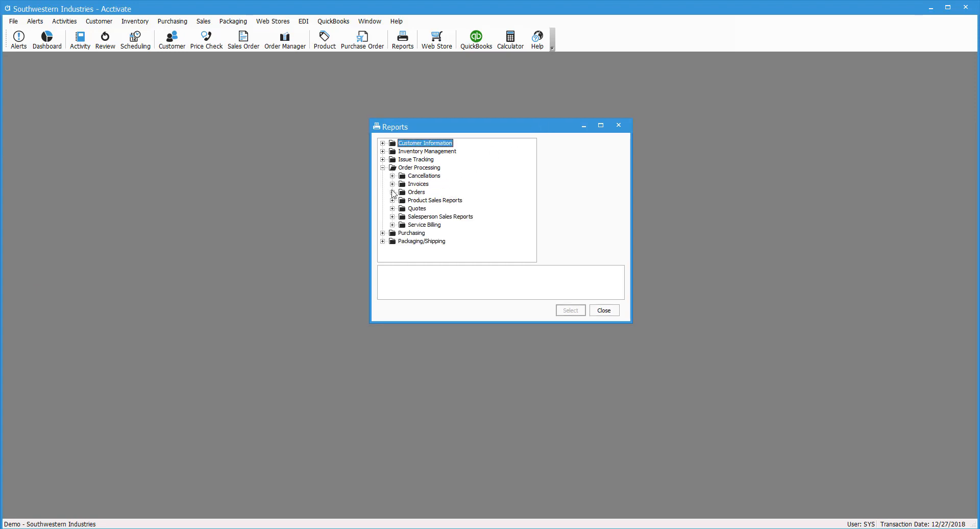
pyautogui.click(392, 192)
pyautogui.click(440, 184)
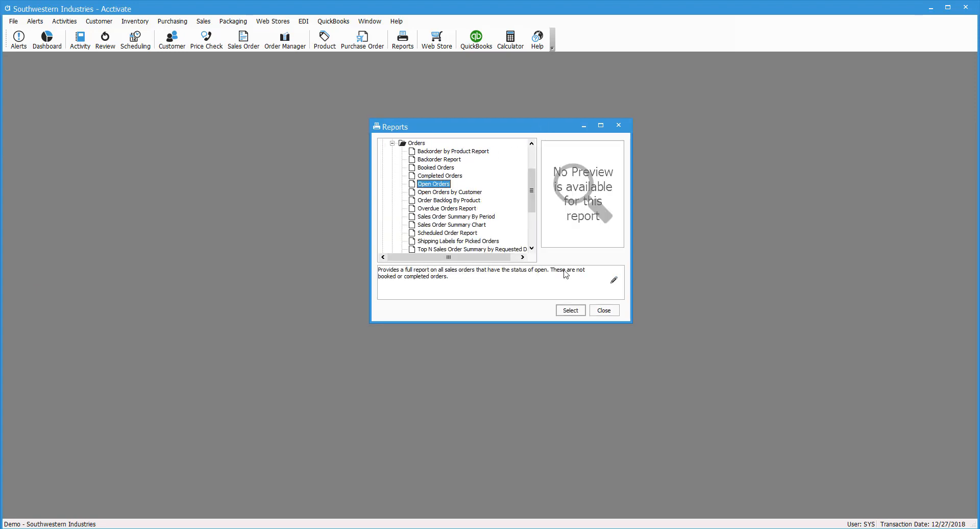
pyautogui.click(570, 310)
pyautogui.moveTo(250, 101); pyautogui.dragTo(652, 142)
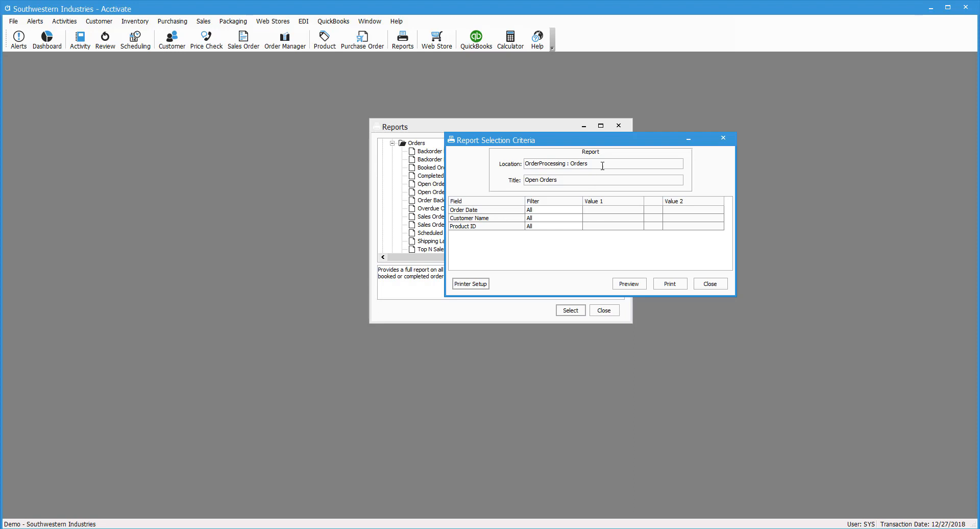
# Set the Order Date filter of the Open Orders report to On or Before
pyautogui.click(557, 210)
pyautogui.click(579, 211)
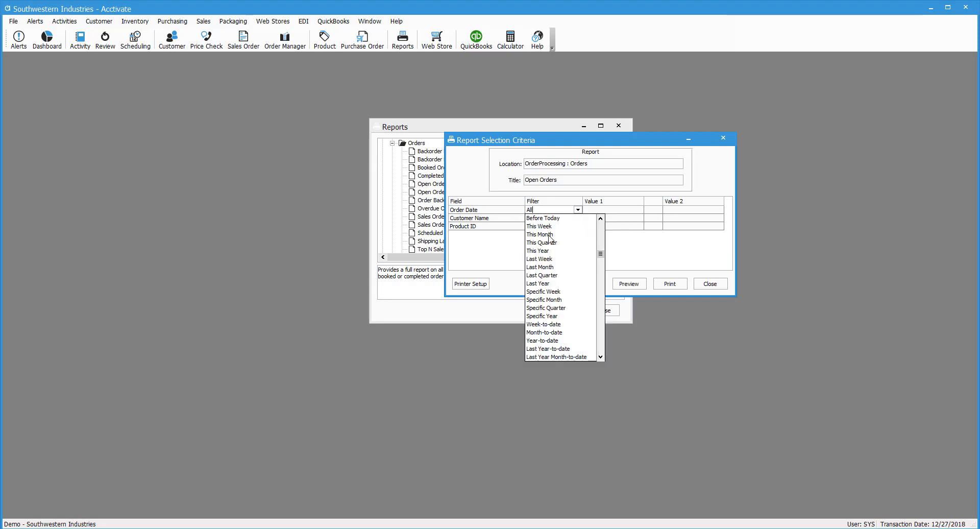
pyautogui.moveTo(601, 265); pyautogui.dragTo(602, 361)
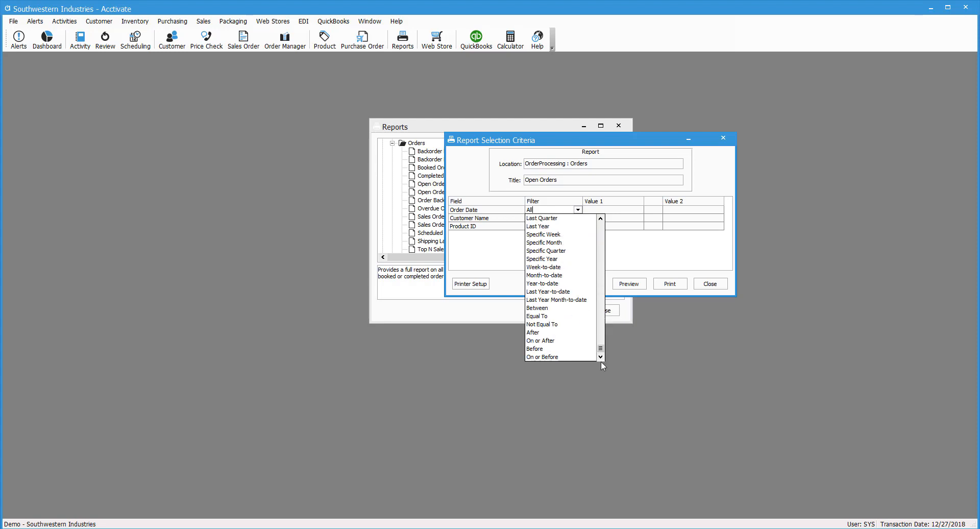
pyautogui.click(549, 357)
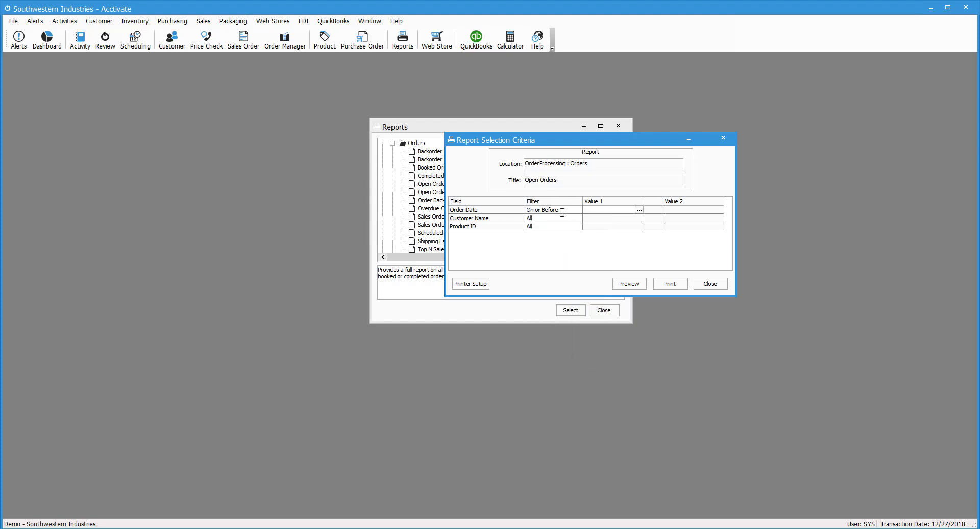
# Set the Order Date filter's first value to 6/6/2018 and preview the filtered report
pyautogui.click(640, 212)
pyautogui.click(557, 202)
pyautogui.click(557, 202)
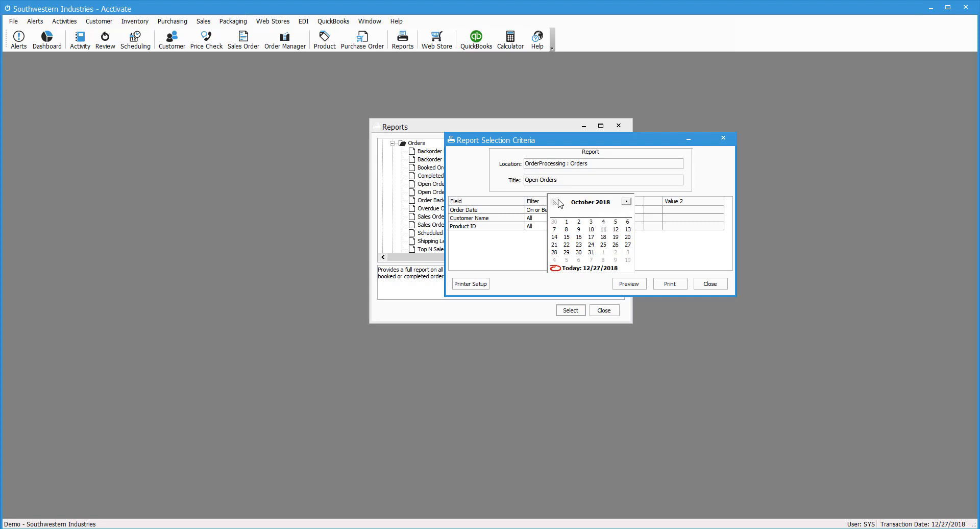
pyautogui.click(557, 202)
pyautogui.click(556, 202)
pyautogui.click(557, 202)
pyautogui.click(556, 202)
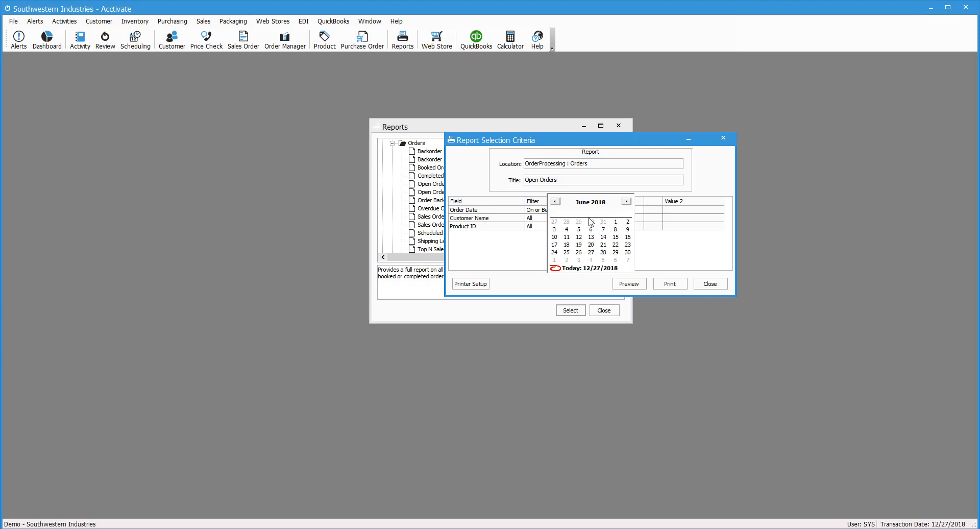
pyautogui.click(590, 229)
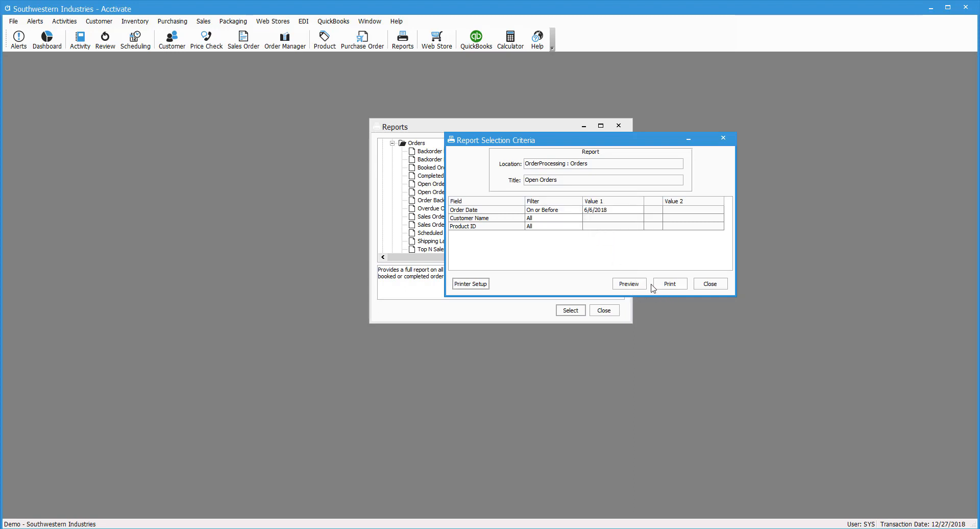
pyautogui.click(628, 284)
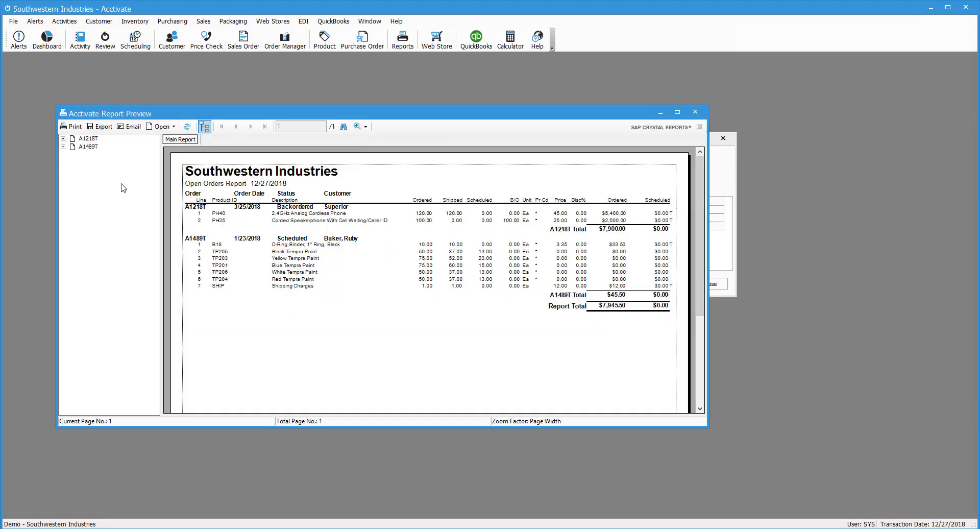
pyautogui.click(702, 111)
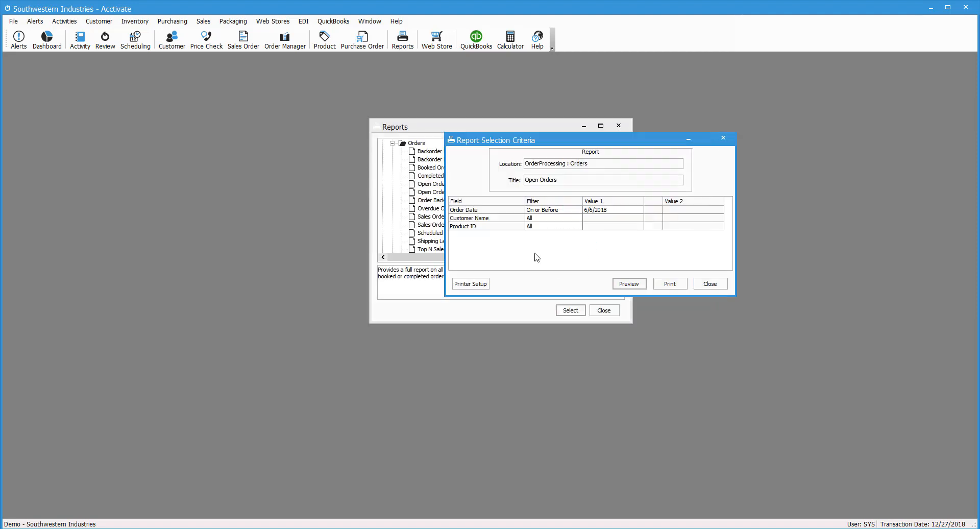
# Set the Customer Name filter to Between with customer Apex as its first value
pyautogui.click(578, 220)
pyautogui.click(578, 218)
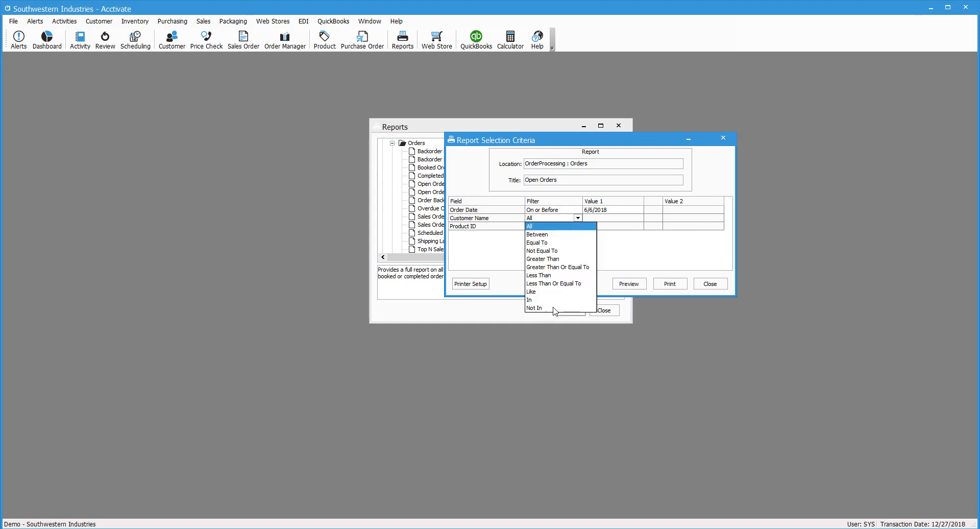
pyautogui.click(549, 235)
pyautogui.click(639, 217)
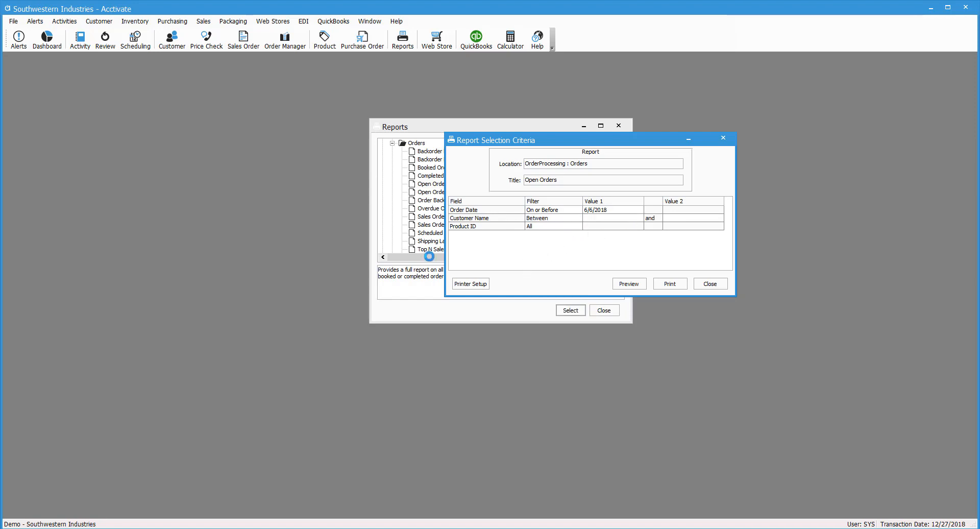
pyautogui.click(371, 290)
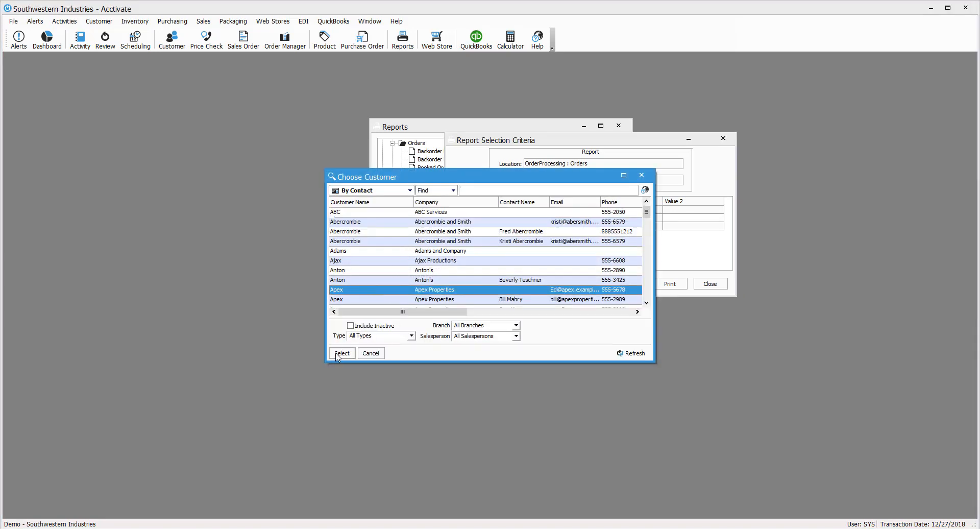
pyautogui.click(342, 353)
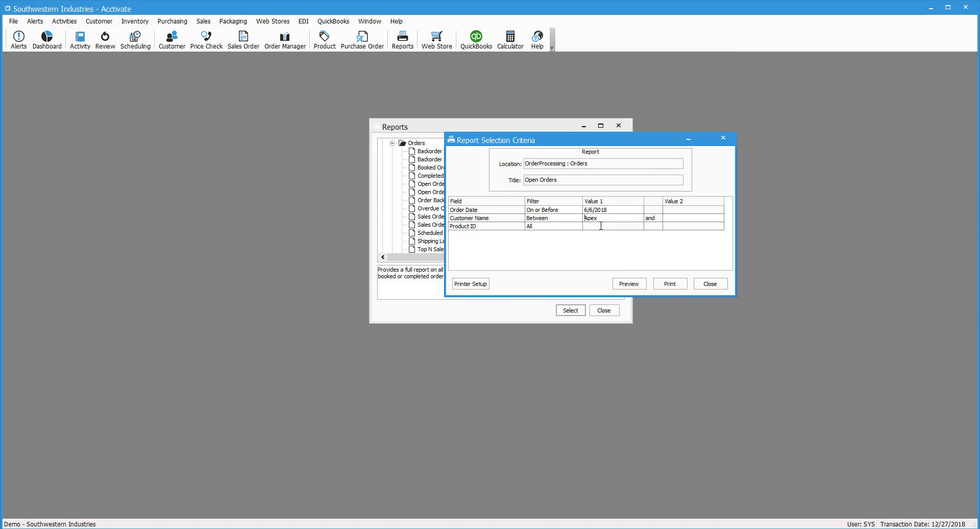
# Examine the filter options available for Product ID and close the report windows
pyautogui.click(578, 226)
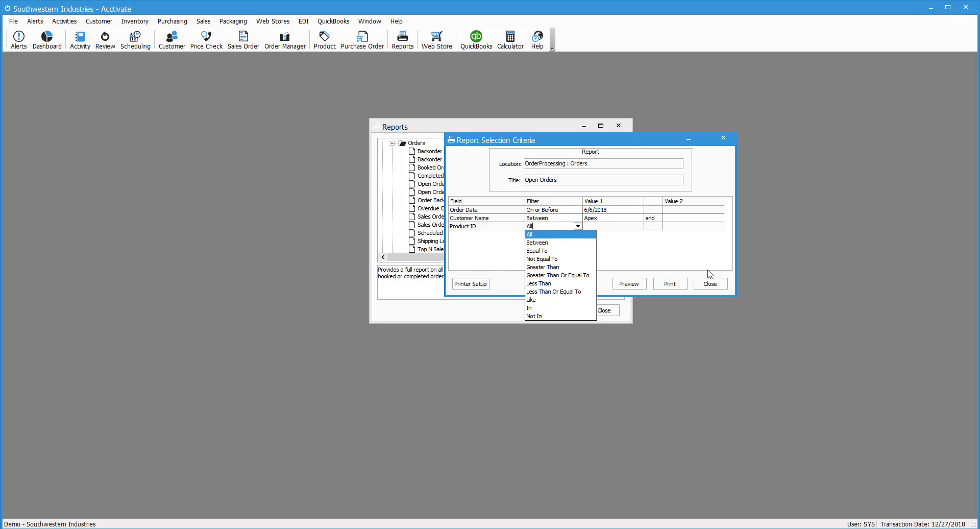
pyautogui.click(697, 255)
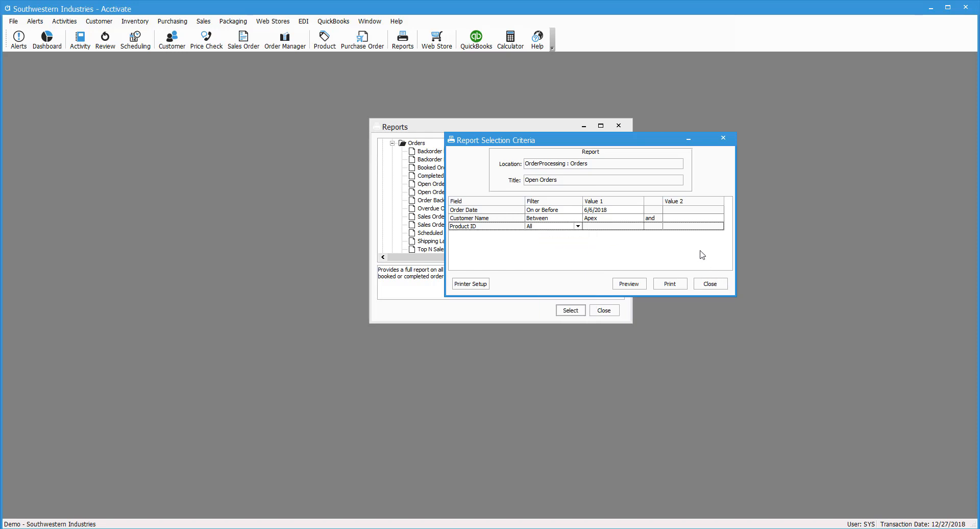
pyautogui.click(720, 284)
pyautogui.click(679, 347)
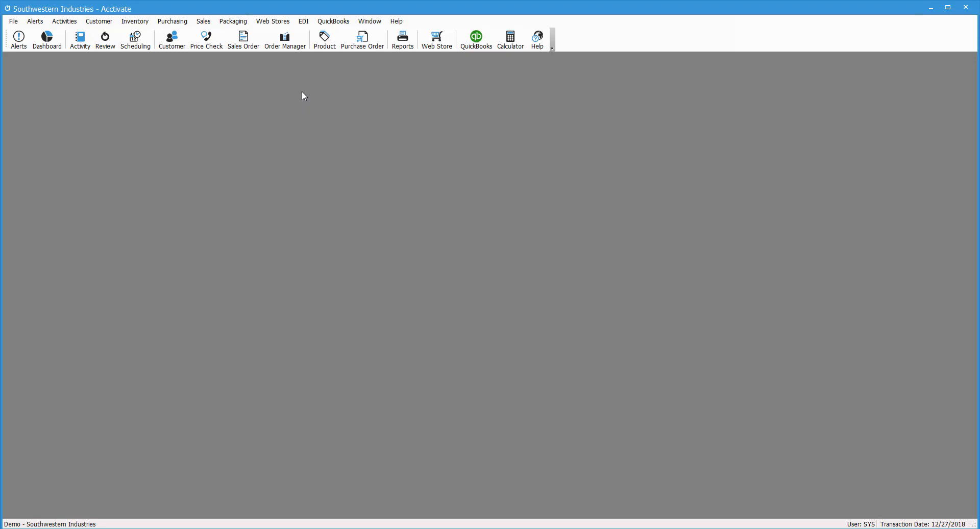
# Open the Report Catalog in Configuration Management
pyautogui.click(20, 24)
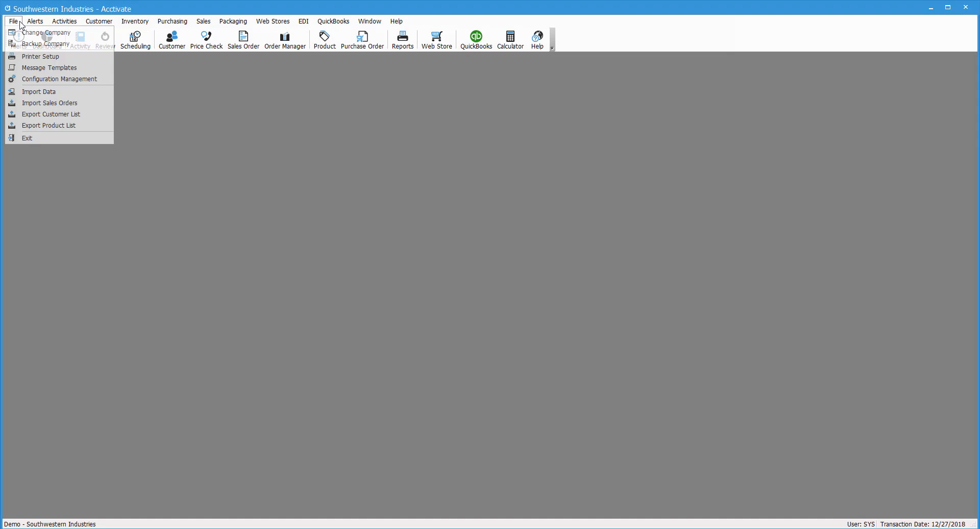
pyautogui.click(37, 80)
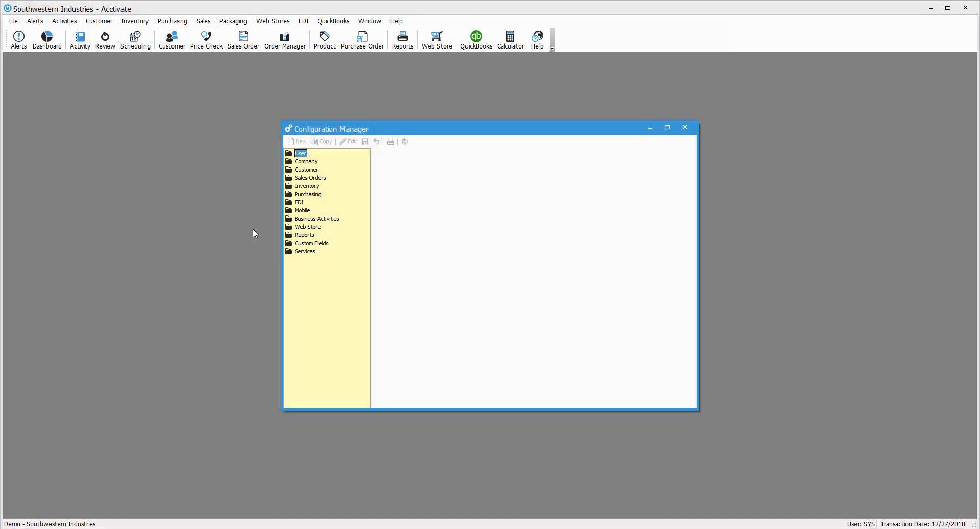
pyautogui.doubleClick(304, 235)
pyautogui.click(327, 243)
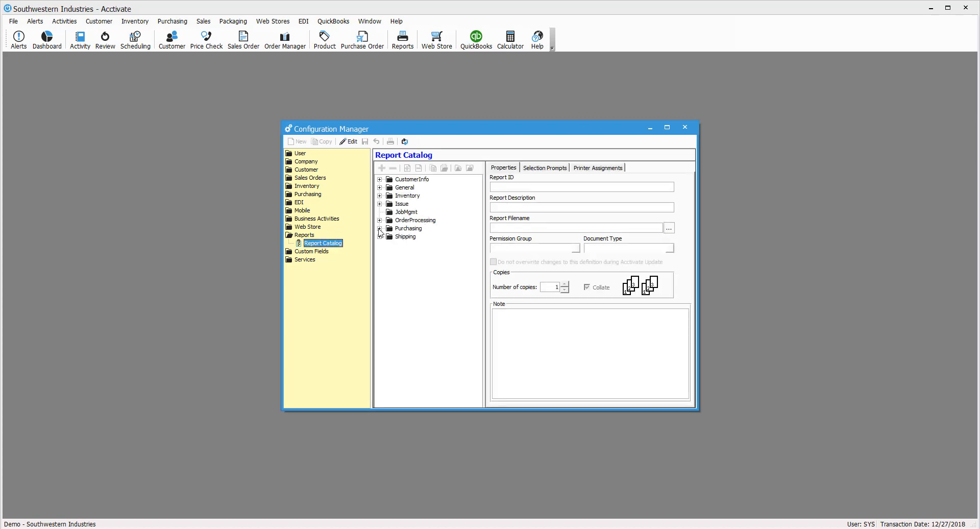
# Show the selection prompts of the Open Purchase Orders by Month report in the catalog's PurchaseOrders folder under Purchasing
pyautogui.click(379, 229)
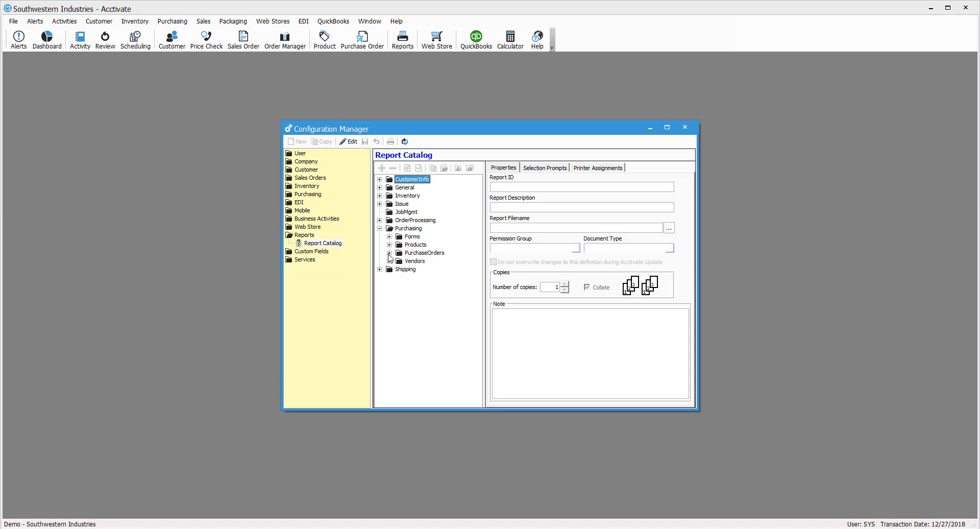
pyautogui.click(389, 253)
pyautogui.moveTo(484, 305); pyautogui.dragTo(524, 303)
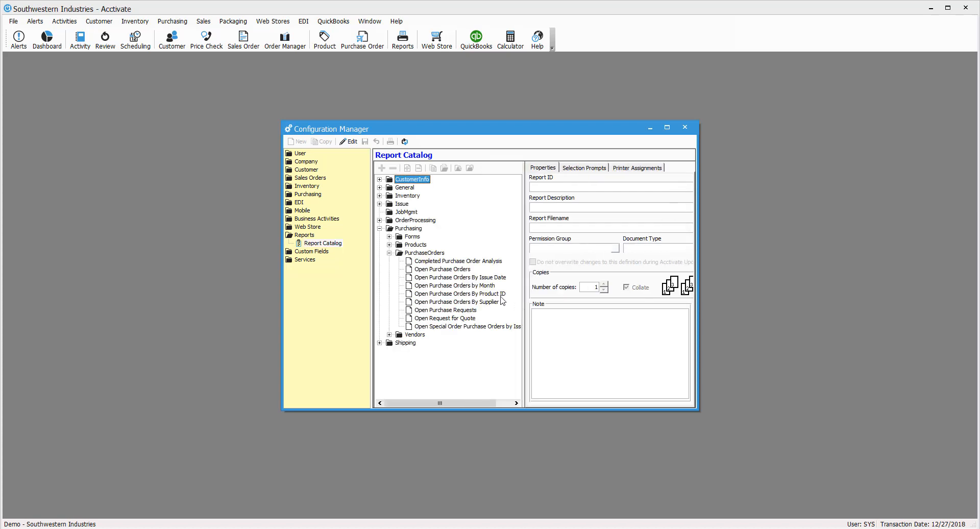
pyautogui.click(451, 286)
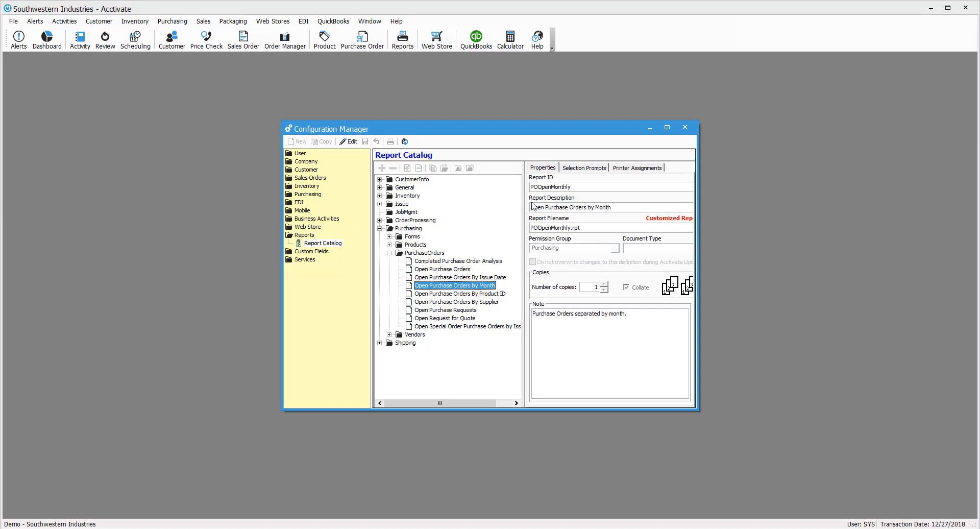
pyautogui.click(587, 169)
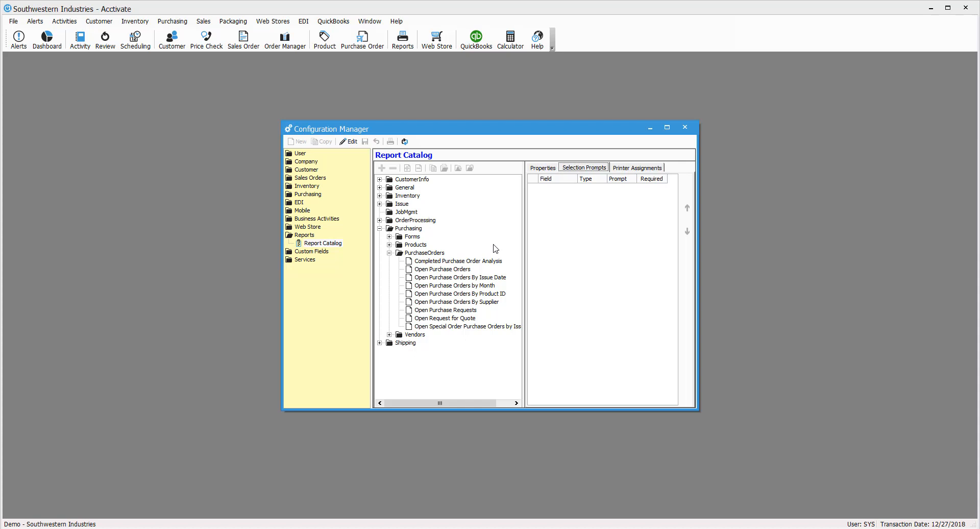
# Start editing the report and add a selection prompt for the PONumber field of the PO table
pyautogui.click(350, 142)
pyautogui.click(564, 186)
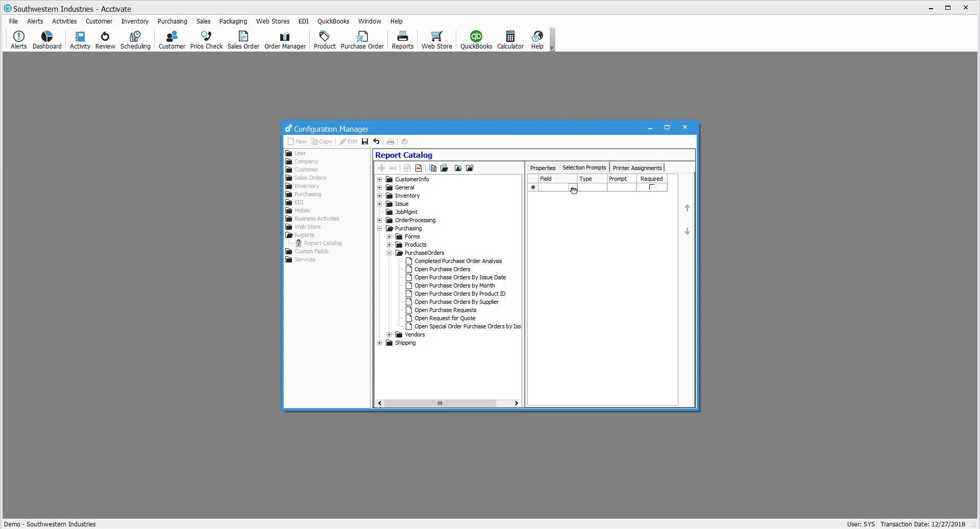
pyautogui.click(573, 188)
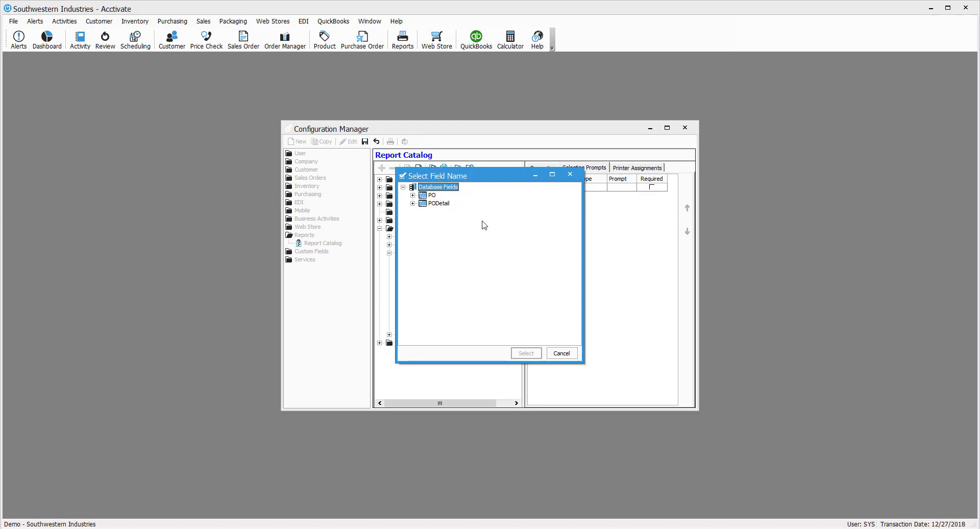
pyautogui.click(412, 195)
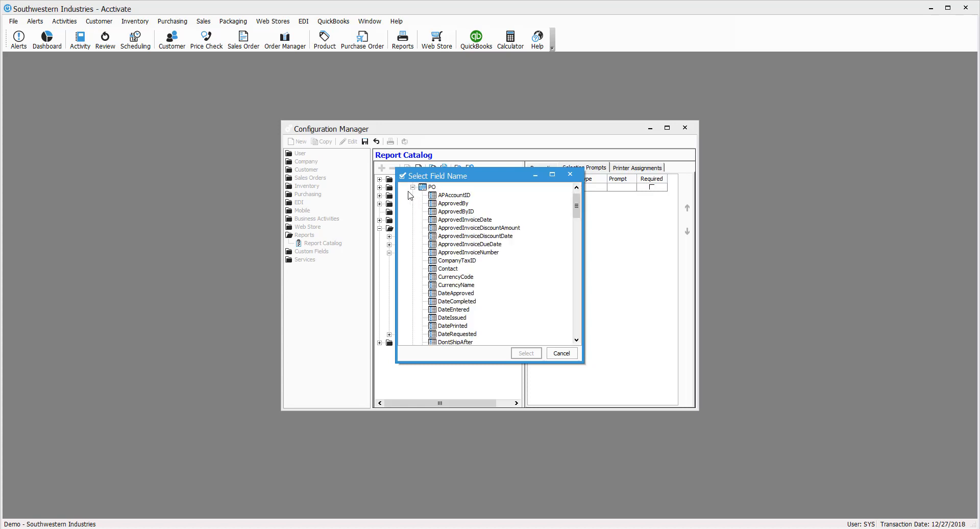
pyautogui.moveTo(576, 205); pyautogui.dragTo(568, 262)
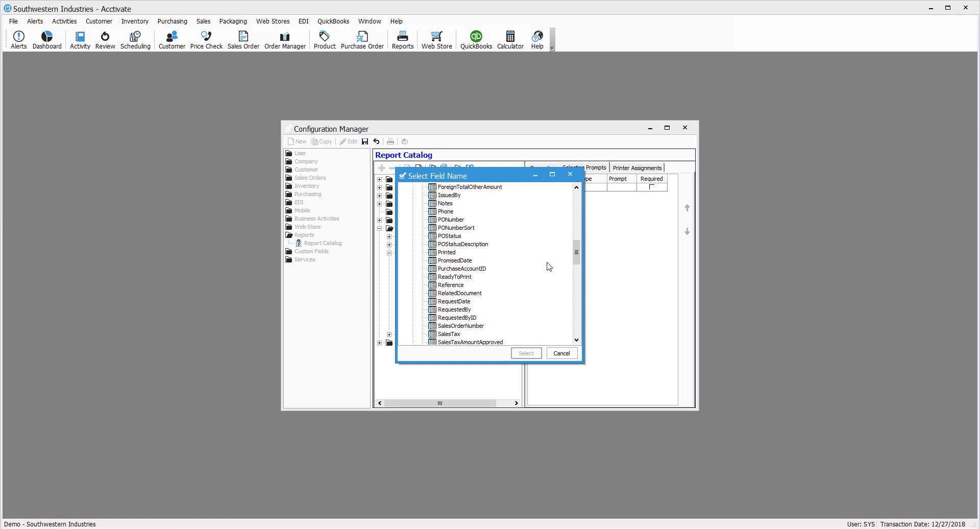
pyautogui.click(433, 221)
pyautogui.click(526, 353)
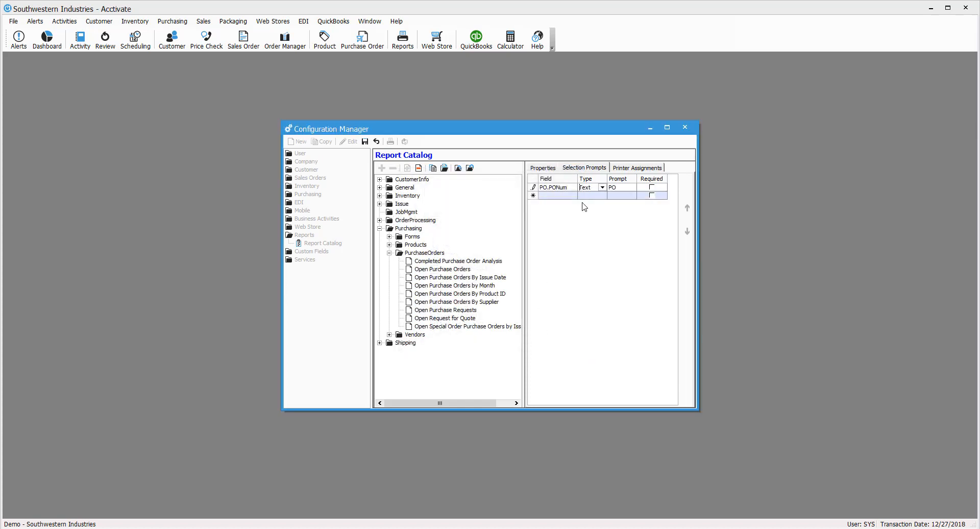
# Set the prompt text of the purchase order number field to PO Number
pyautogui.click(601, 189)
pyautogui.press('BackSpace')
pyautogui.press('BackSpace')
pyautogui.write('Number')
pyautogui.press('Escape')
pyautogui.click(624, 187)
pyautogui.click(621, 188)
pyautogui.write('Number')
pyautogui.moveTo(628, 188); pyautogui.dragTo(606, 187)
pyautogui.press('BackSpace')
pyautogui.write('PO NU')
pyautogui.press('BackSpace')
pyautogui.write('umber')
# Add a second selection prompt for the Warehouse field of the PO table
pyautogui.click(558, 194)
pyautogui.click(573, 196)
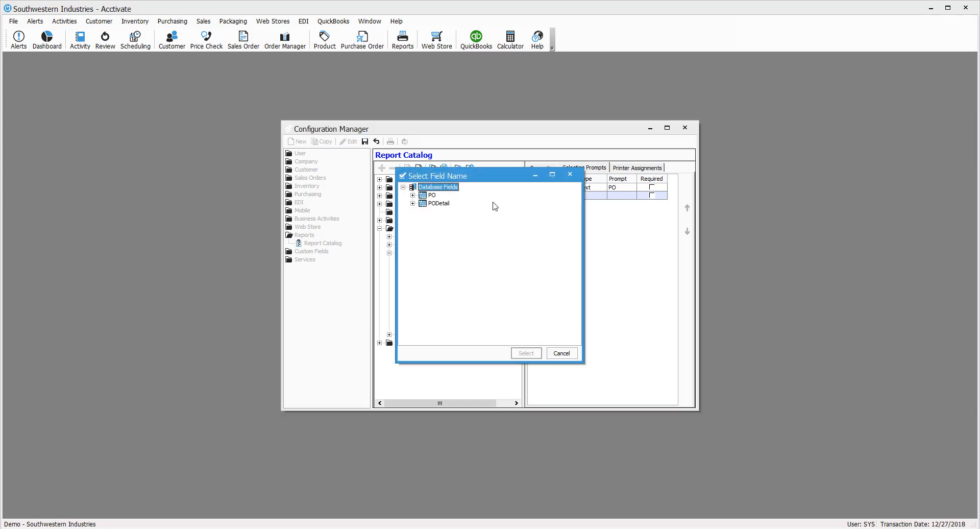
pyautogui.click(413, 194)
pyautogui.moveTo(573, 209); pyautogui.dragTo(553, 328)
pyautogui.click(454, 325)
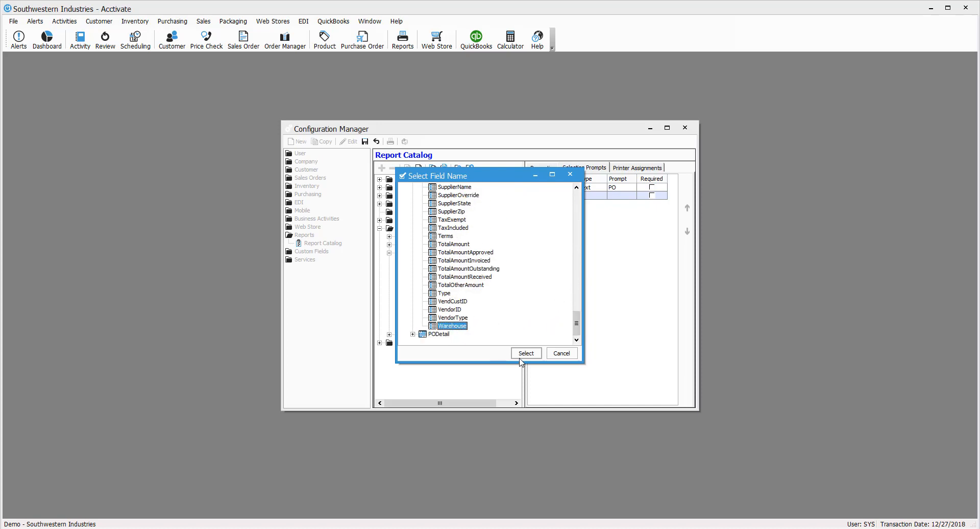
pyautogui.click(524, 354)
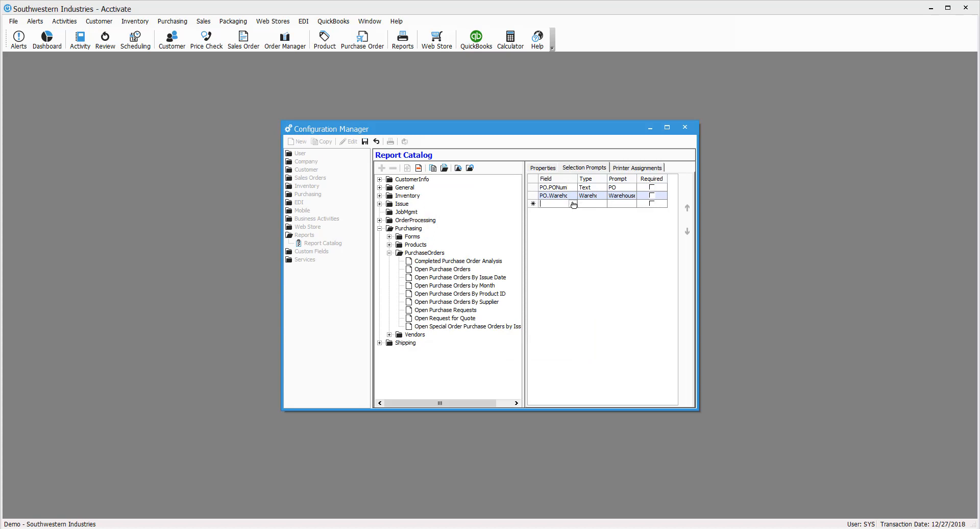
# Add a third selection prompt for the ProductID field of the PODetail table
pyautogui.click(573, 204)
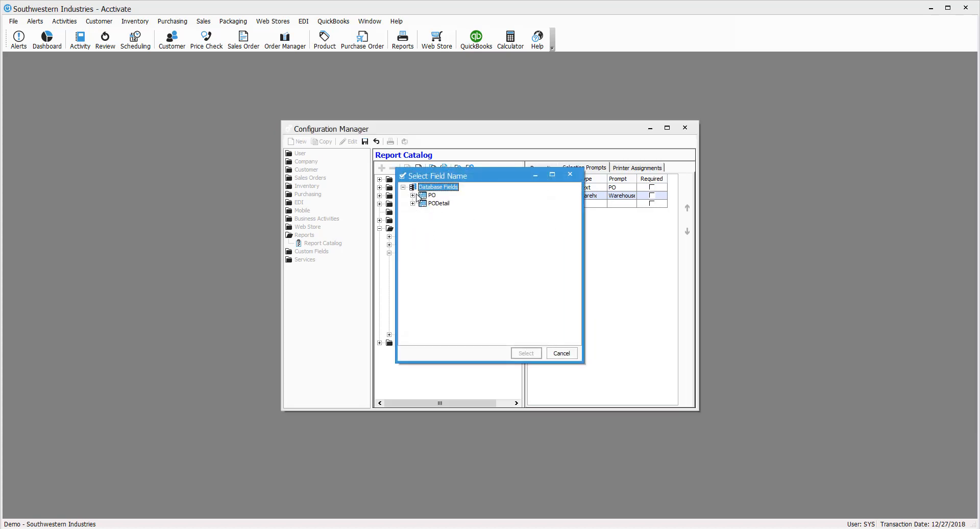
pyautogui.click(413, 203)
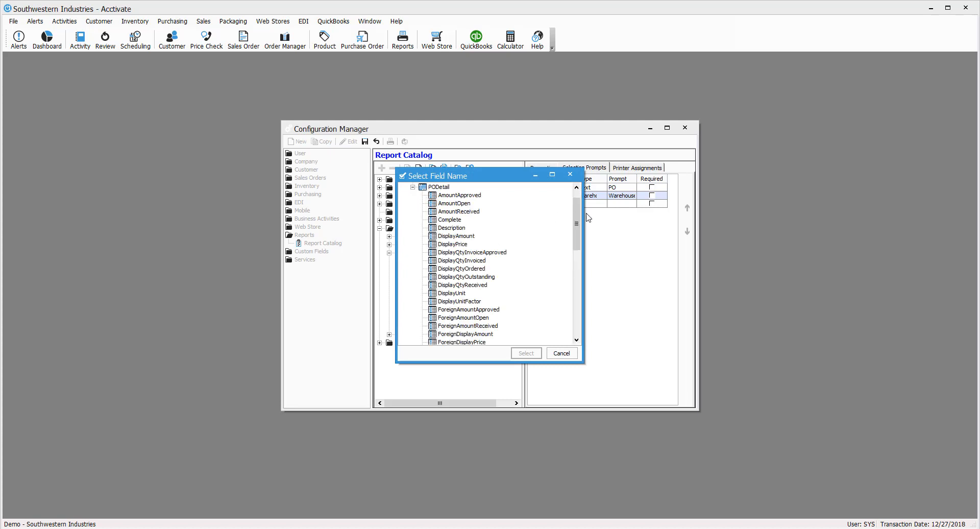
pyautogui.moveTo(577, 223); pyautogui.dragTo(558, 324)
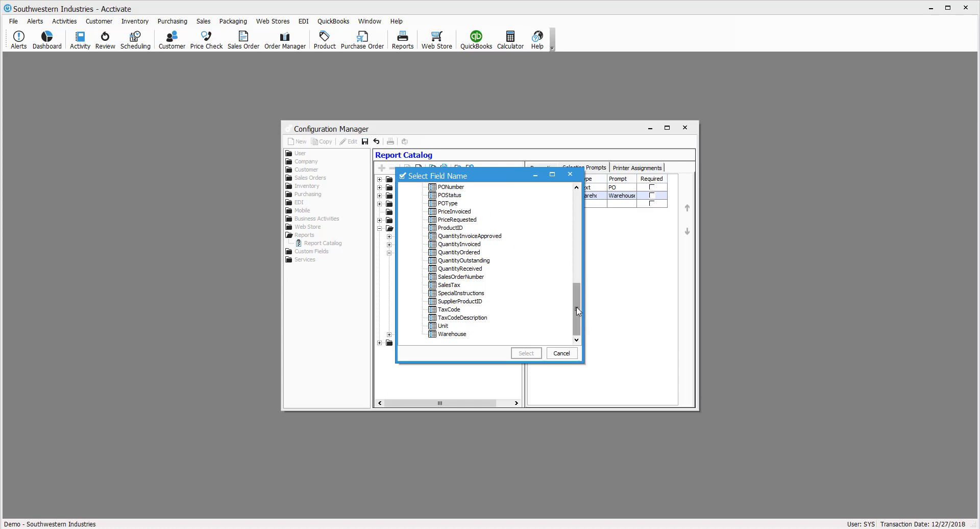
pyautogui.moveTo(578, 309); pyautogui.dragTo(577, 286)
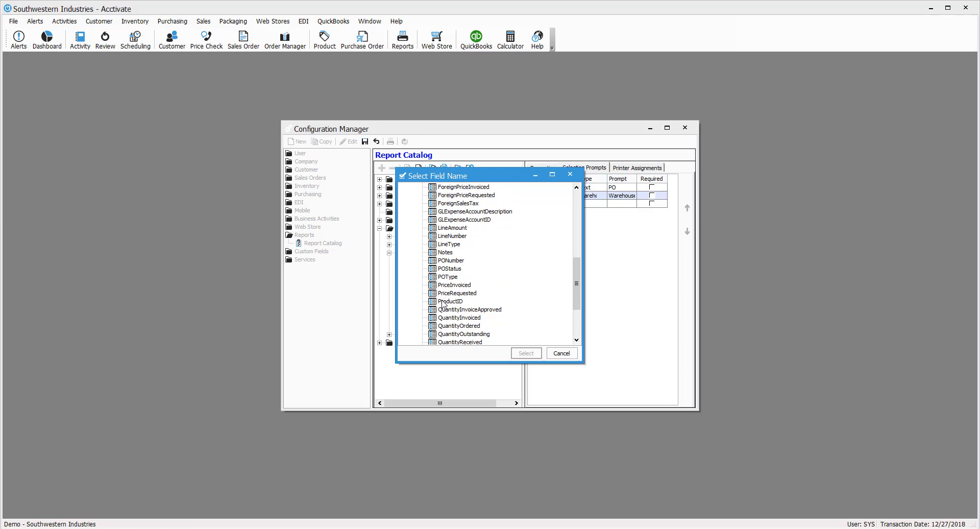
pyautogui.click(441, 301)
pyautogui.click(525, 352)
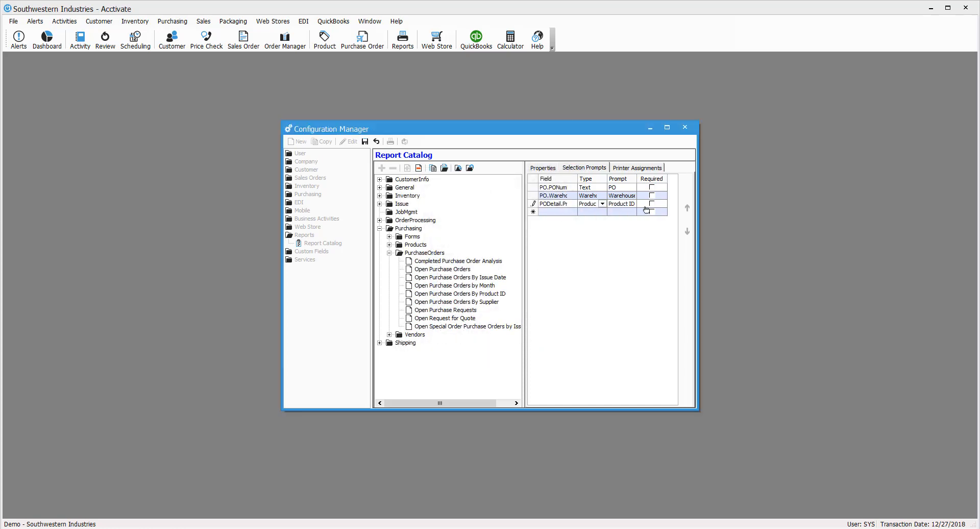
# Add a fourth selection prompt for the DateEntered field of the PO table and close the Configuration Manager
pyautogui.click(558, 211)
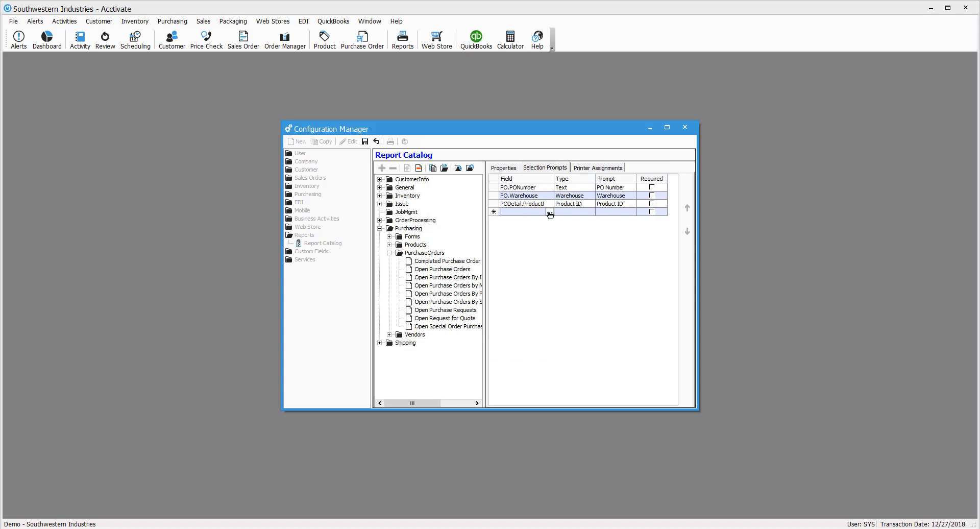
pyautogui.click(549, 213)
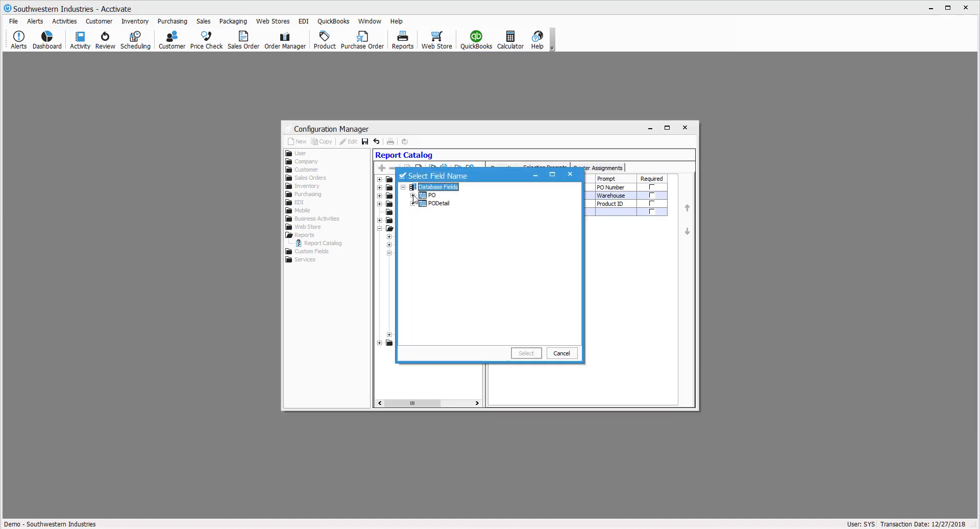
pyautogui.click(413, 198)
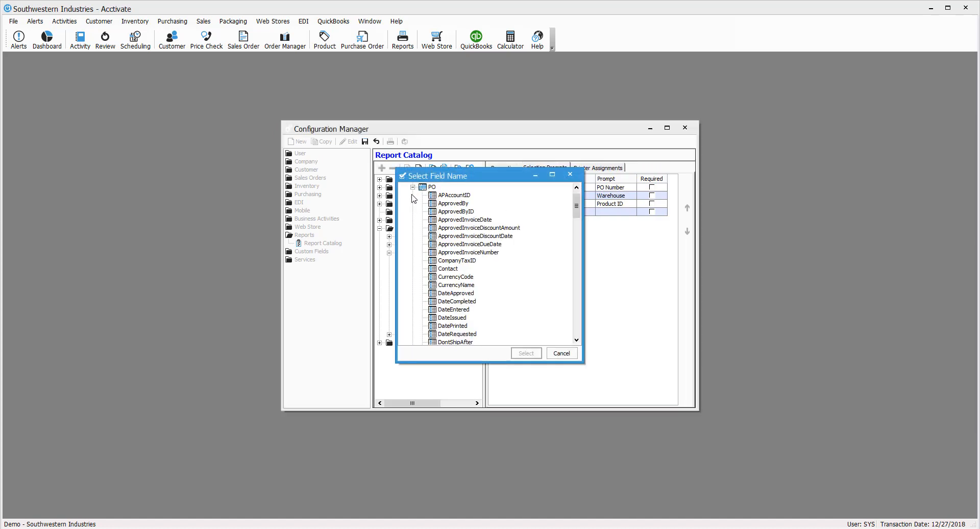
pyautogui.click(453, 309)
pyautogui.click(527, 352)
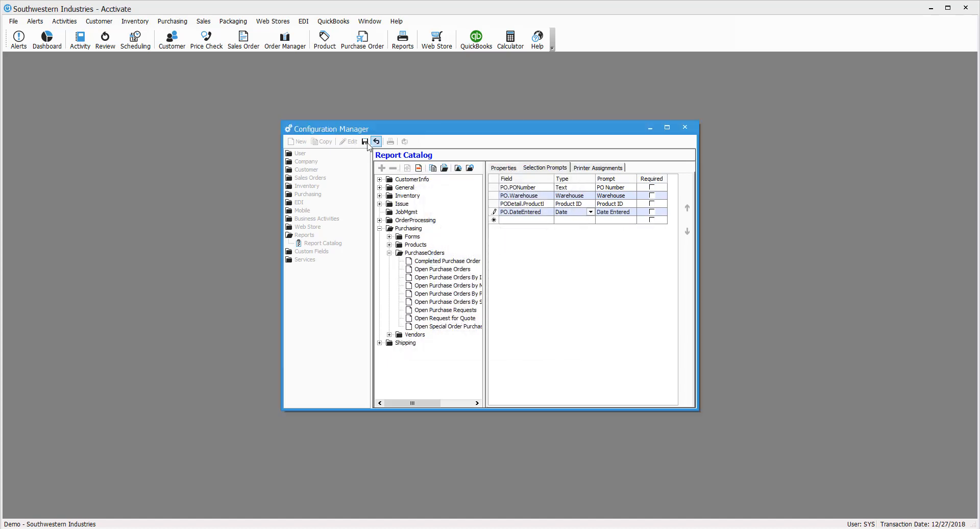
pyautogui.click(684, 128)
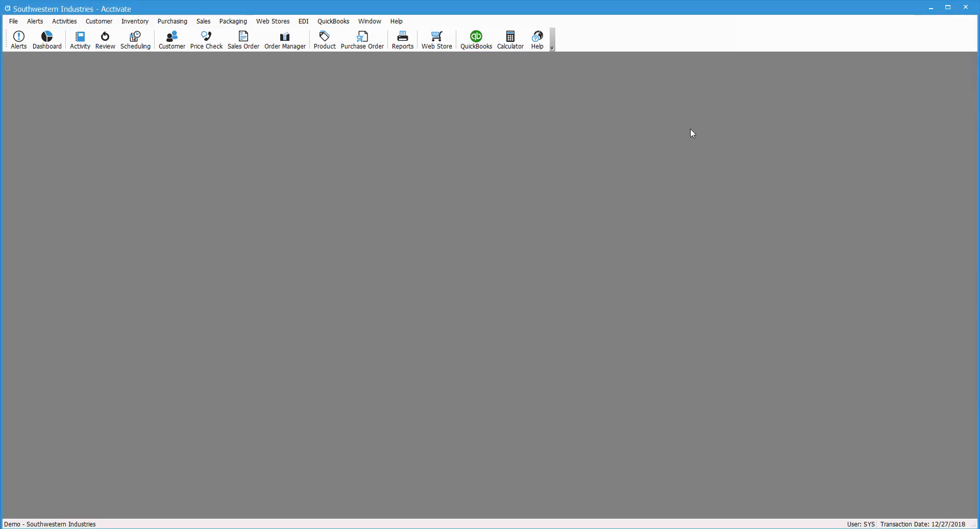